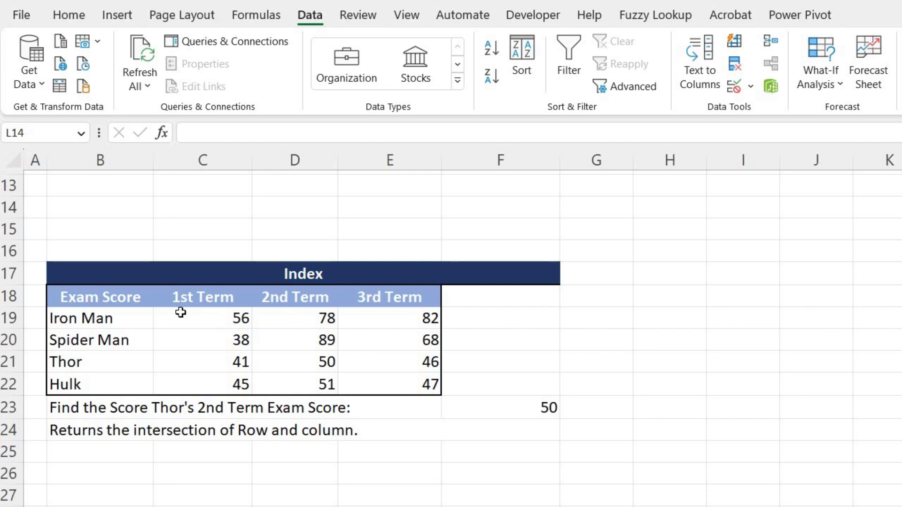
Select the exam score table B18:E22 as the lookup range
{"action": "left_click_drag", "start_coordinate": [94, 298], "coordinate": [444, 370]}
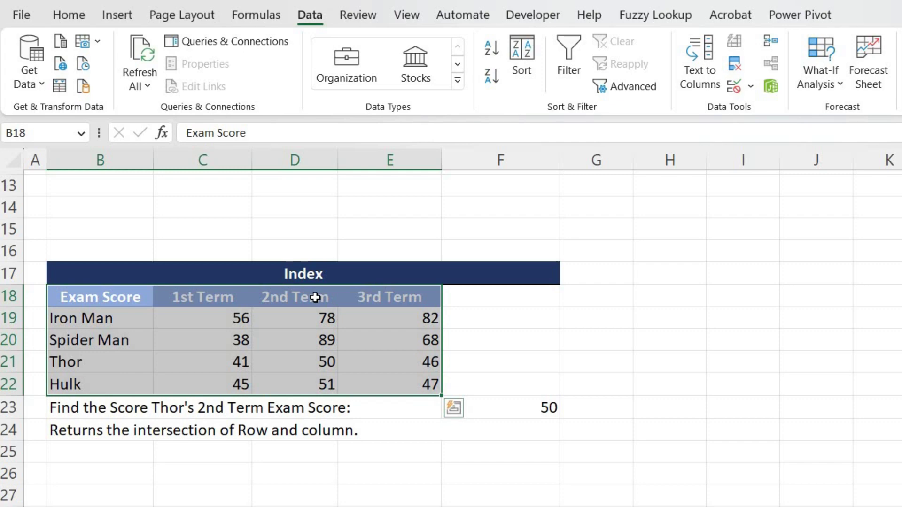
{"action": "left_click", "coordinate": [528, 406]}
{"action": "double_click", "coordinate": [527, 407]}
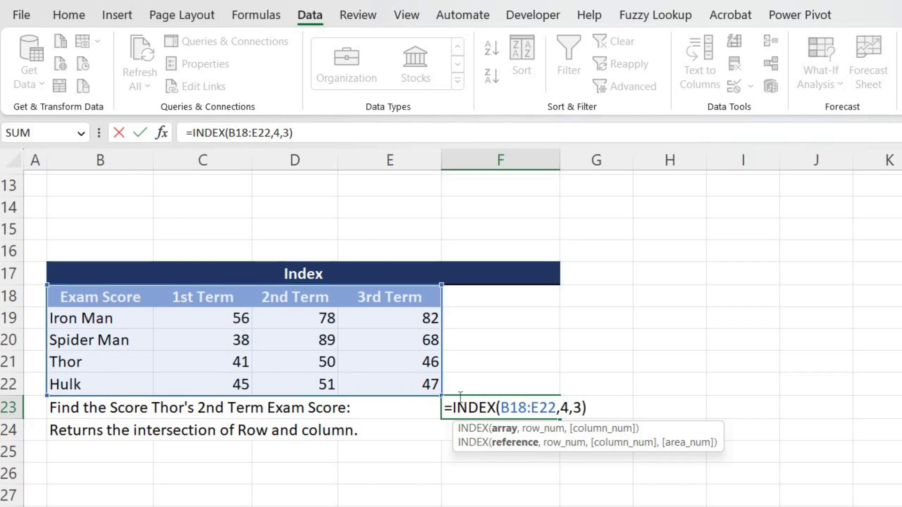
{"action": "left_click", "coordinate": [566, 407]}
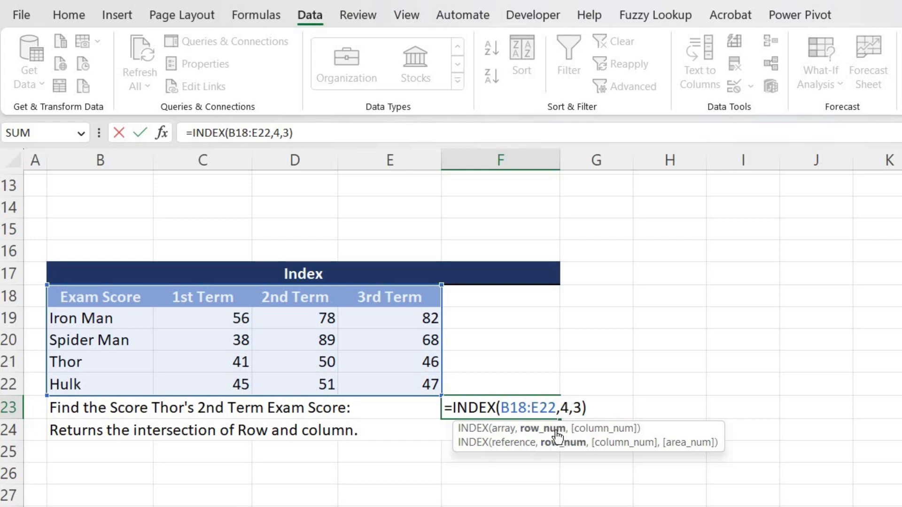
{"action": "left_click", "coordinate": [575, 409]}
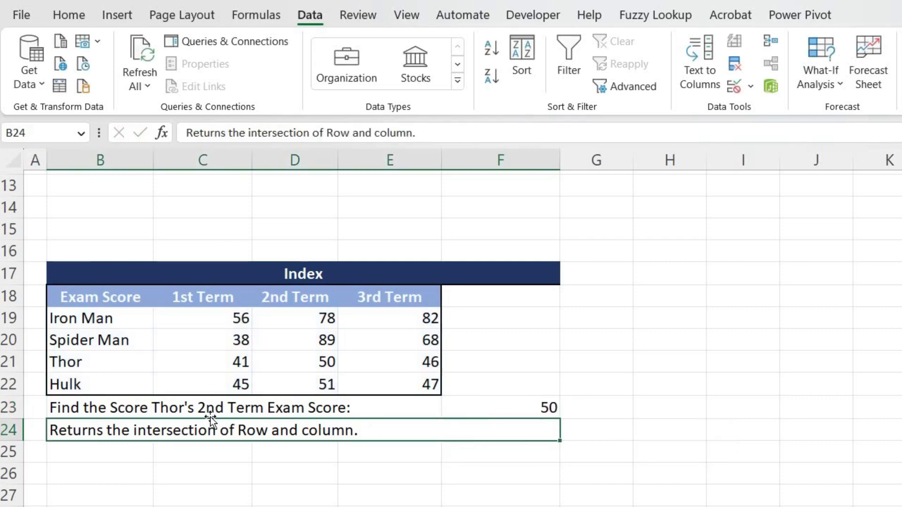
{"action": "left_click", "coordinate": [102, 413]}
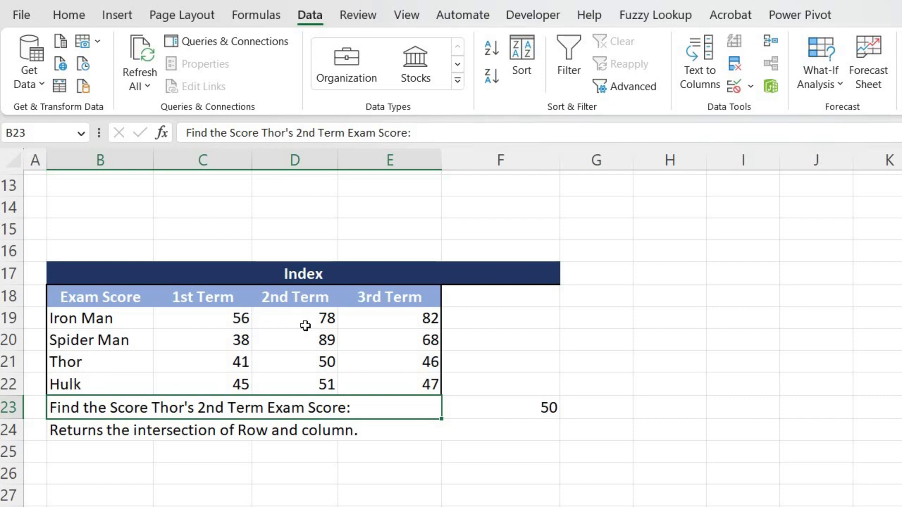
Change the row number in F23's INDEX formula from 4 to 5
{"action": "key", "text": "Right"}
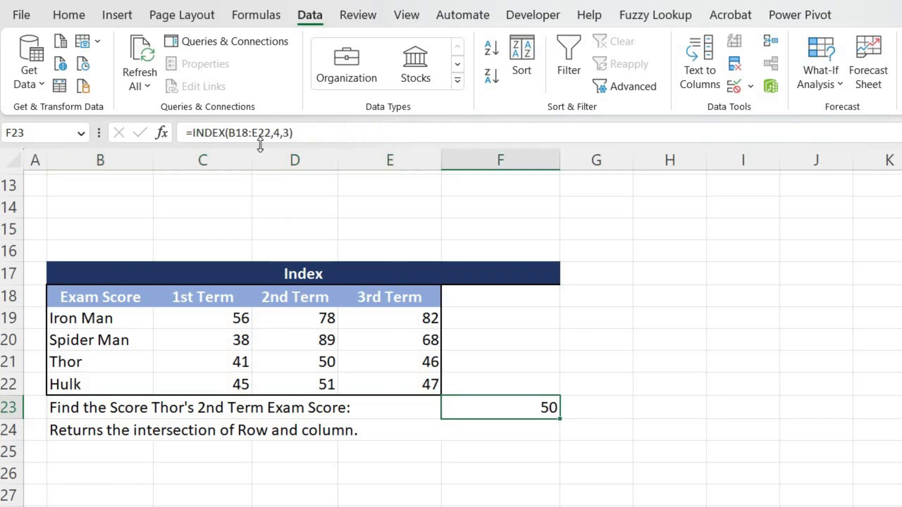
{"action": "key", "text": "F2"}
{"action": "key", "text": "Left"}
{"action": "key", "text": "Left"}
{"action": "key", "text": "Left"}
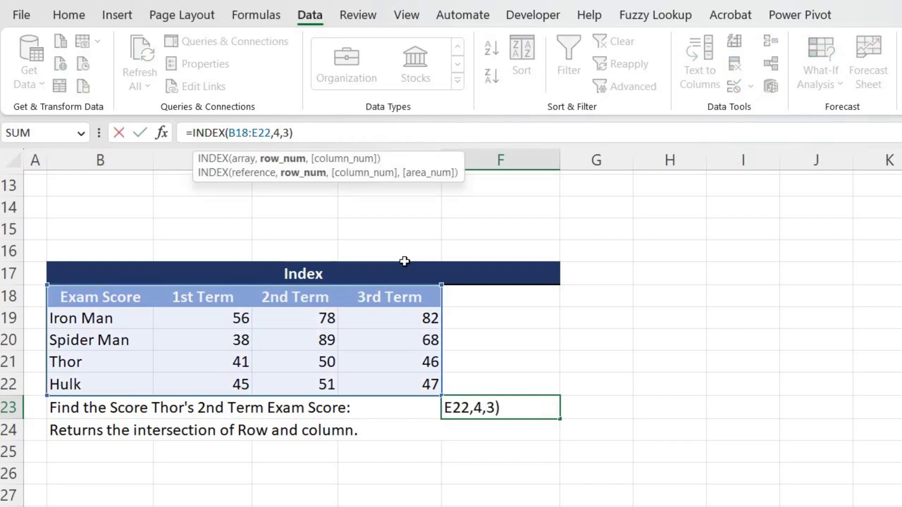
{"action": "key", "text": "BackSpace"}
{"action": "type", "text": "5"}
{"action": "key", "text": "Return"}
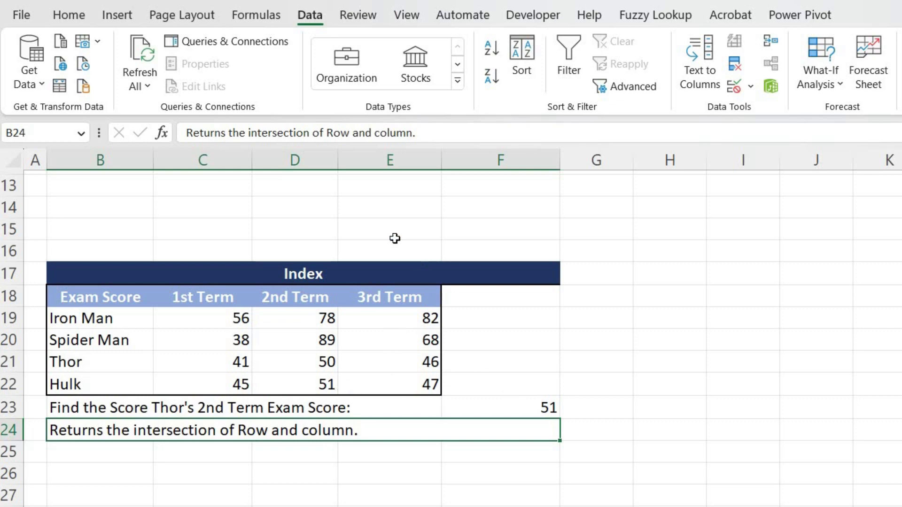
Change the column number in F23's INDEX formula from 3 to 4, returning Hulk's 47
{"action": "key", "text": "Up"}
{"action": "left_click", "coordinate": [289, 134]}
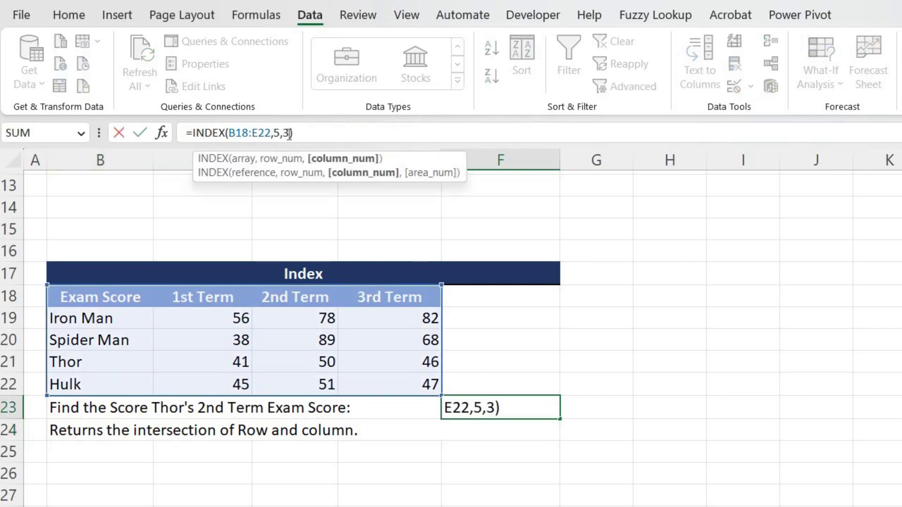
{"action": "key", "text": "BackSpace"}
{"action": "type", "text": "4"}
{"action": "key", "text": "Return"}
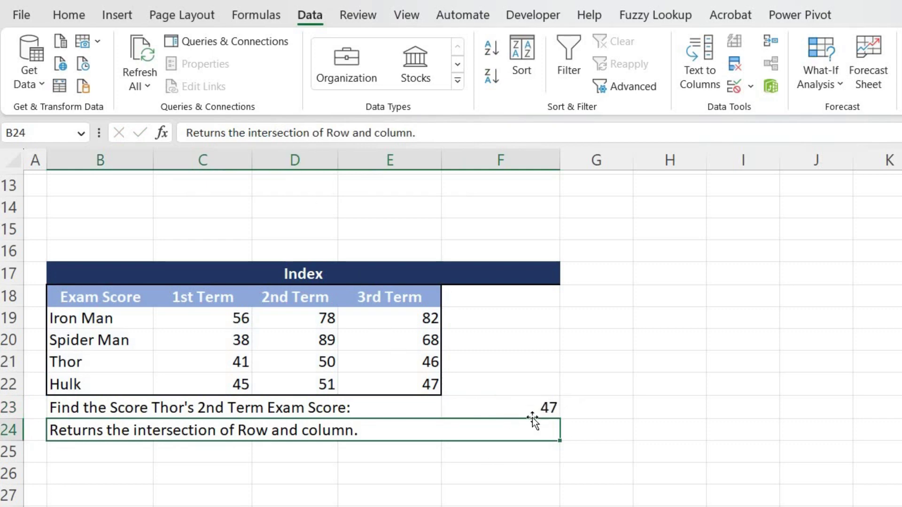
Start =INDEX in H23 with B18:E22 as its array and select that reference
{"action": "left_click", "coordinate": [666, 405]}
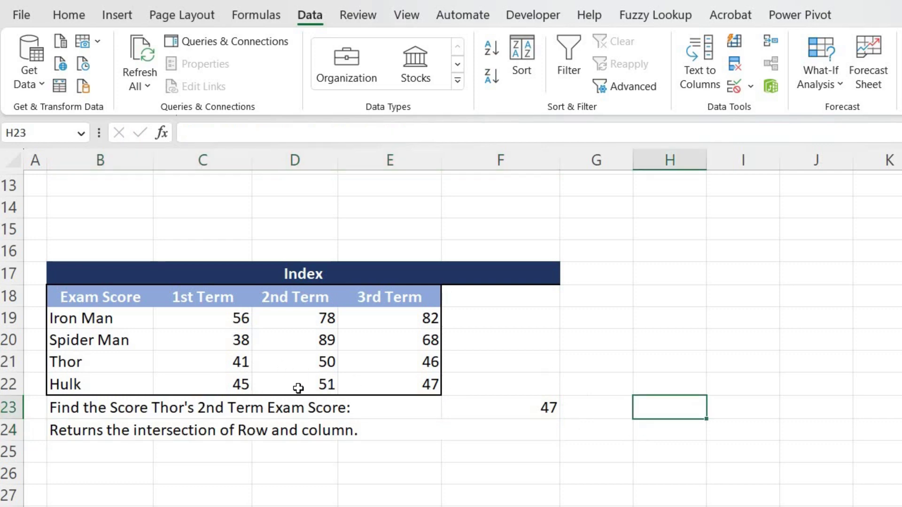
{"action": "type", "text": "="}
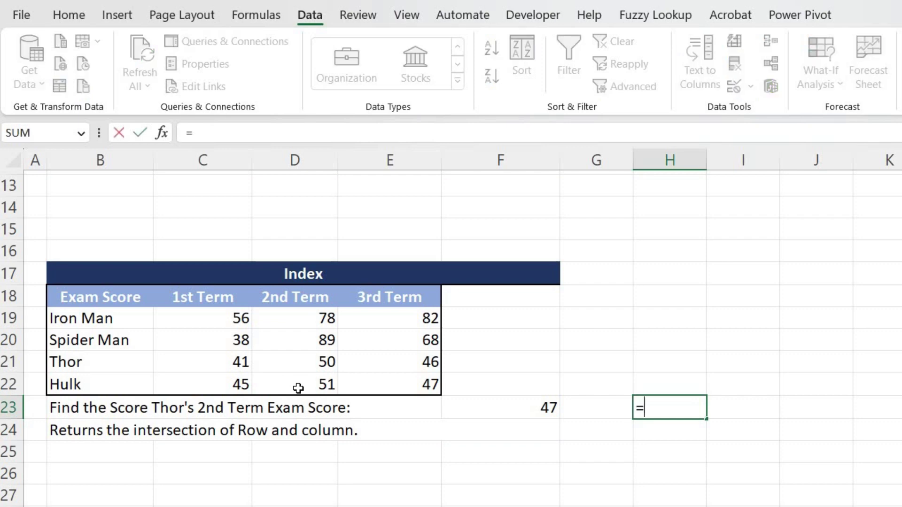
{"action": "type", "text": "index"}
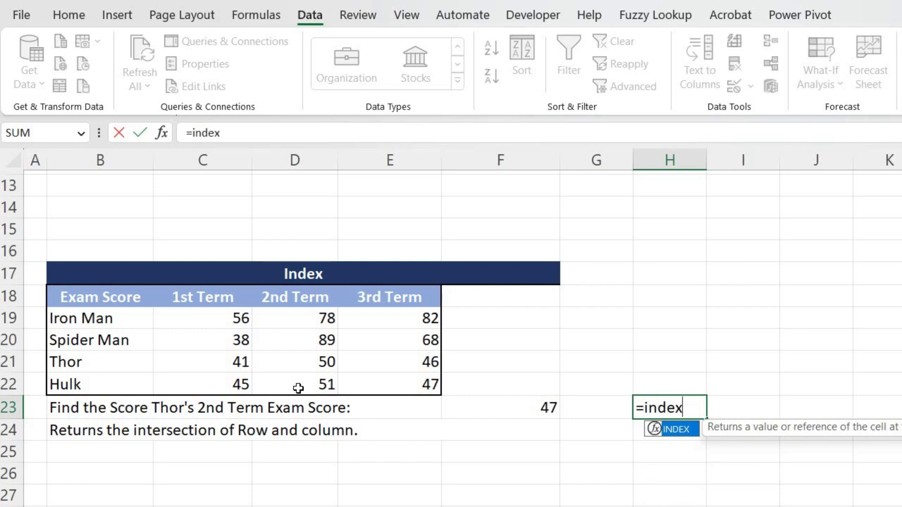
{"action": "key", "text": "Tab"}
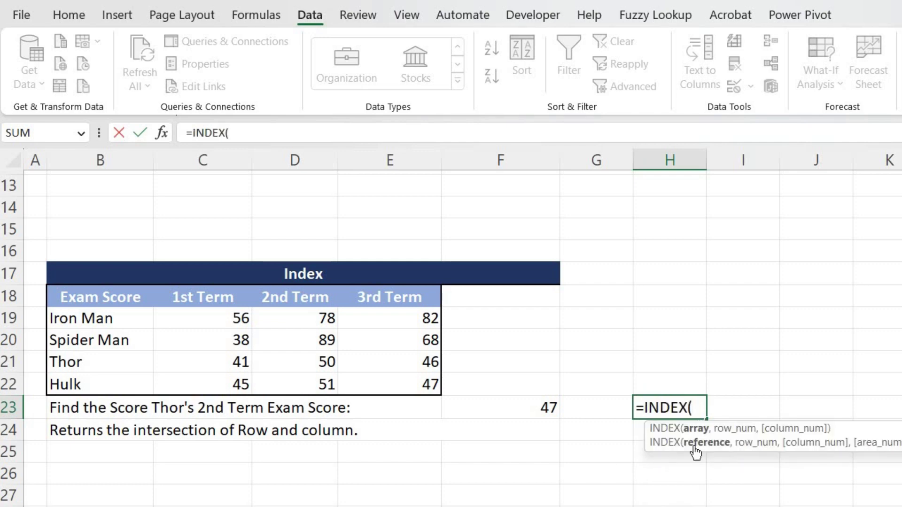
{"action": "left_click_drag", "start_coordinate": [91, 297], "coordinate": [382, 381]}
{"action": "left_click", "coordinate": [233, 137]}
{"action": "left_click", "coordinate": [288, 132], "text": "shift"}
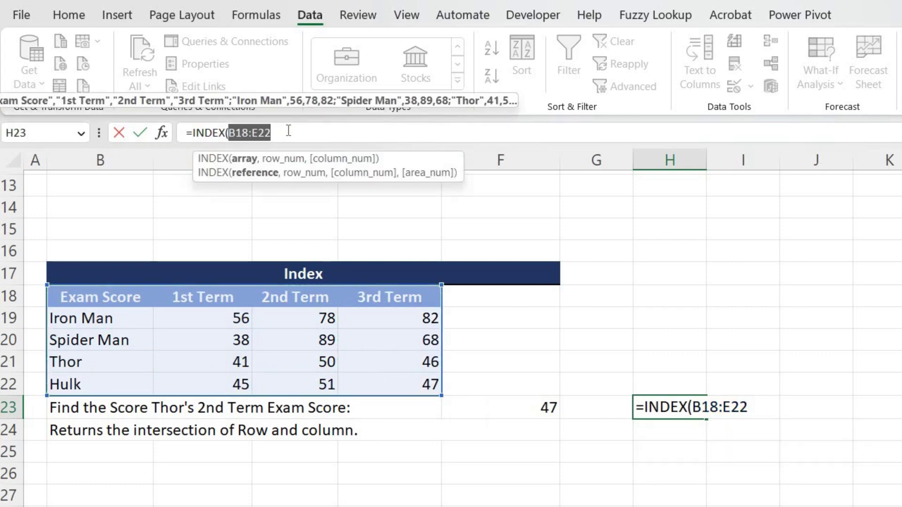
Make the array absolute and complete H23 as =INDEX($B$18:$E$22,4,3), returning 50
{"action": "key", "text": "F4"}
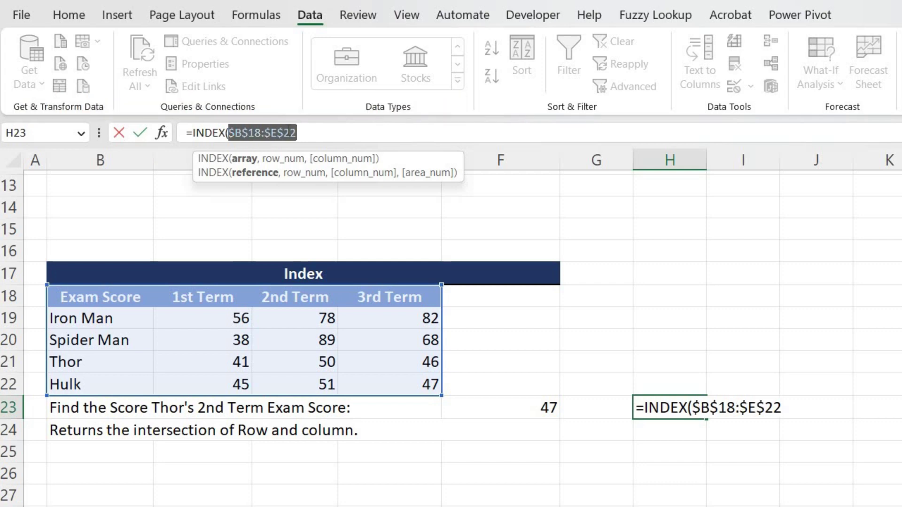
{"action": "left_click", "coordinate": [328, 134]}
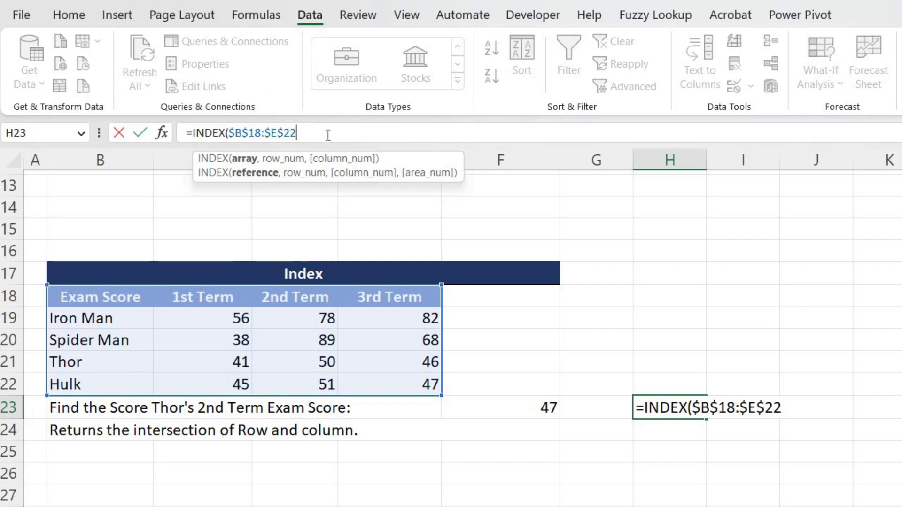
{"action": "type", "text": ","}
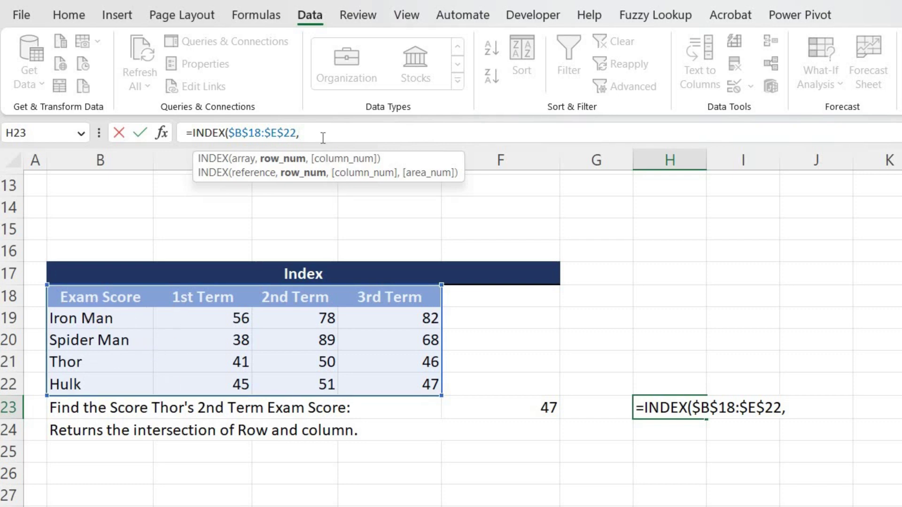
{"action": "type", "text": "4,"}
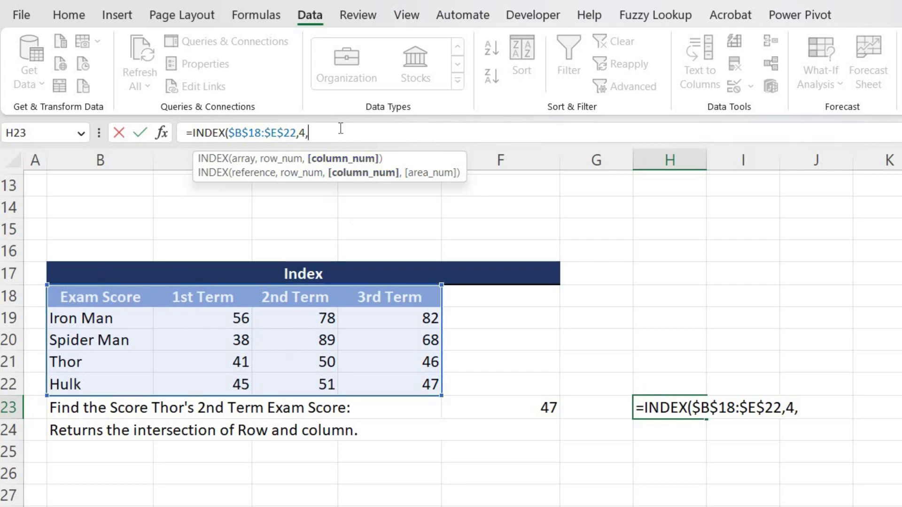
{"action": "type", "text": ")"}
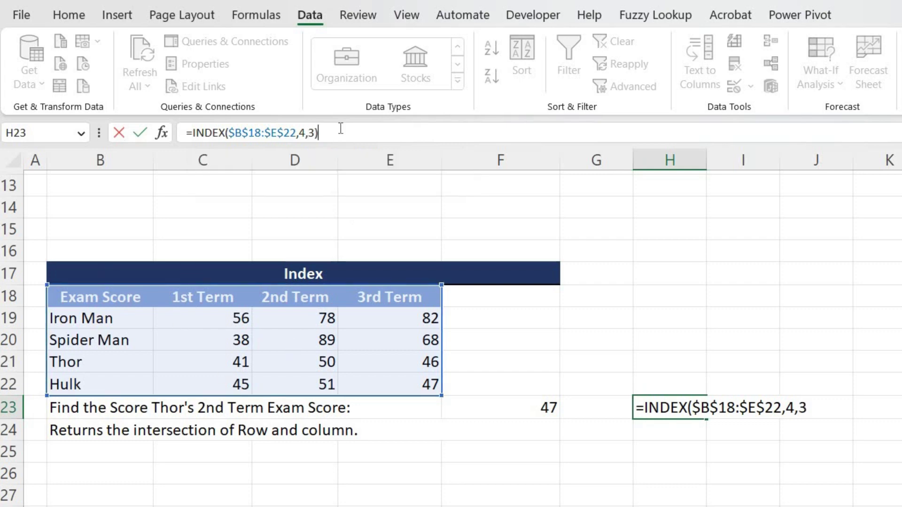
{"action": "key", "text": "Return"}
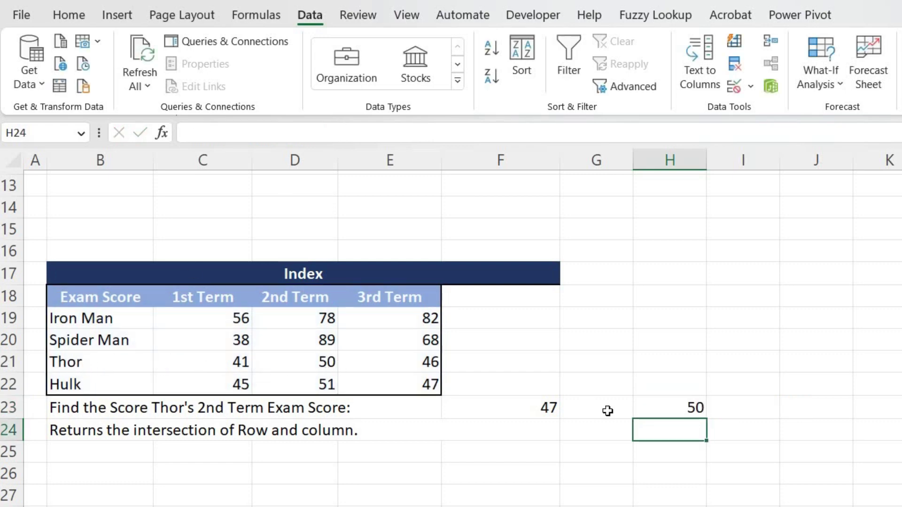
{"action": "left_click", "coordinate": [681, 407]}
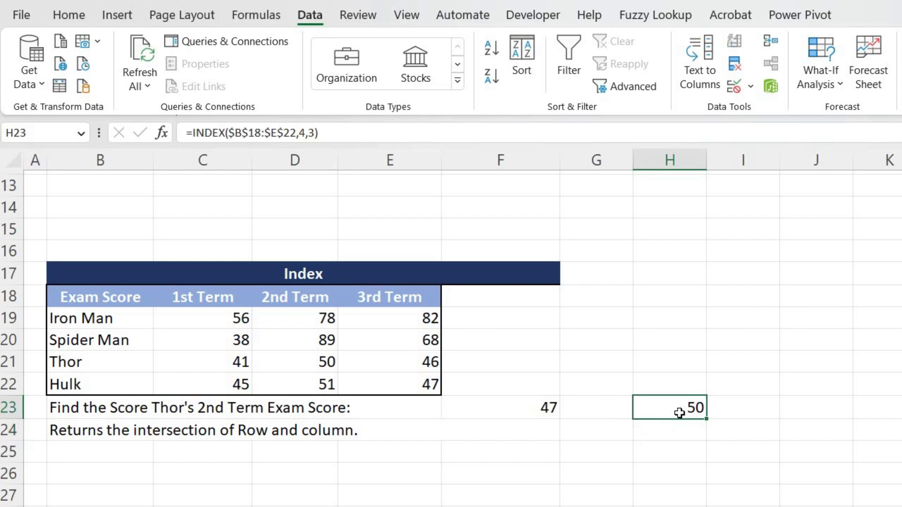